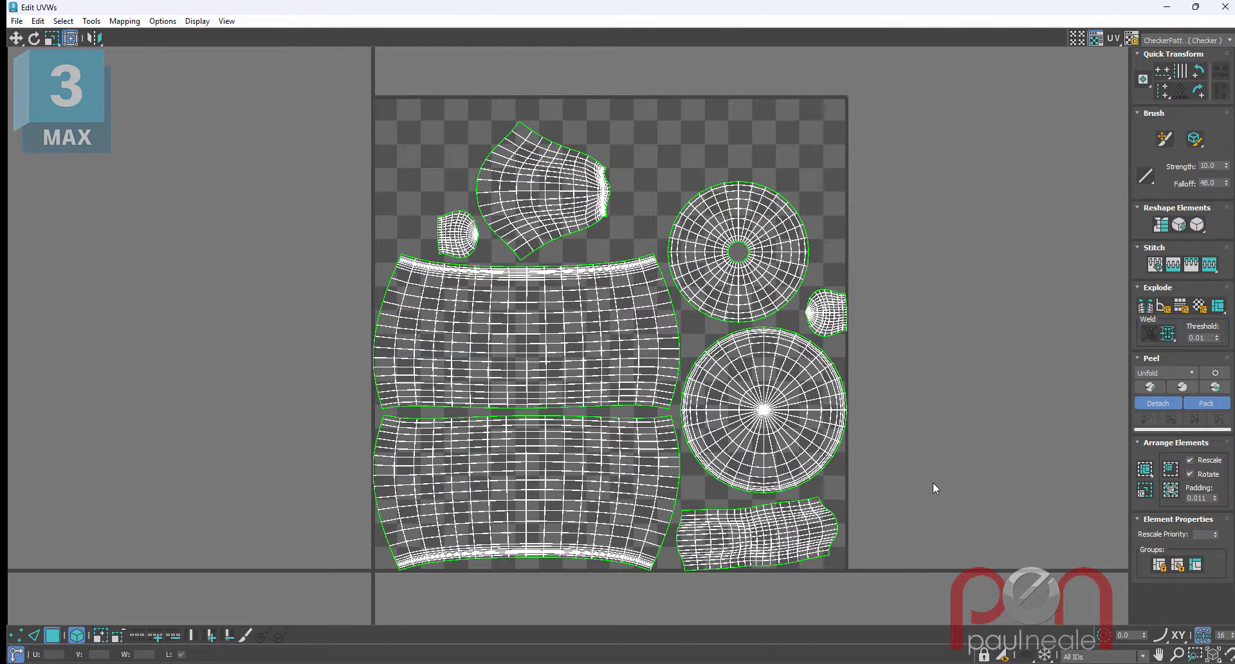
# Restore the UV editor to a smaller window so the teapot shows beside it, and frame both views
pyautogui.moveTo(898, 8); pyautogui.dragTo(418, 47)
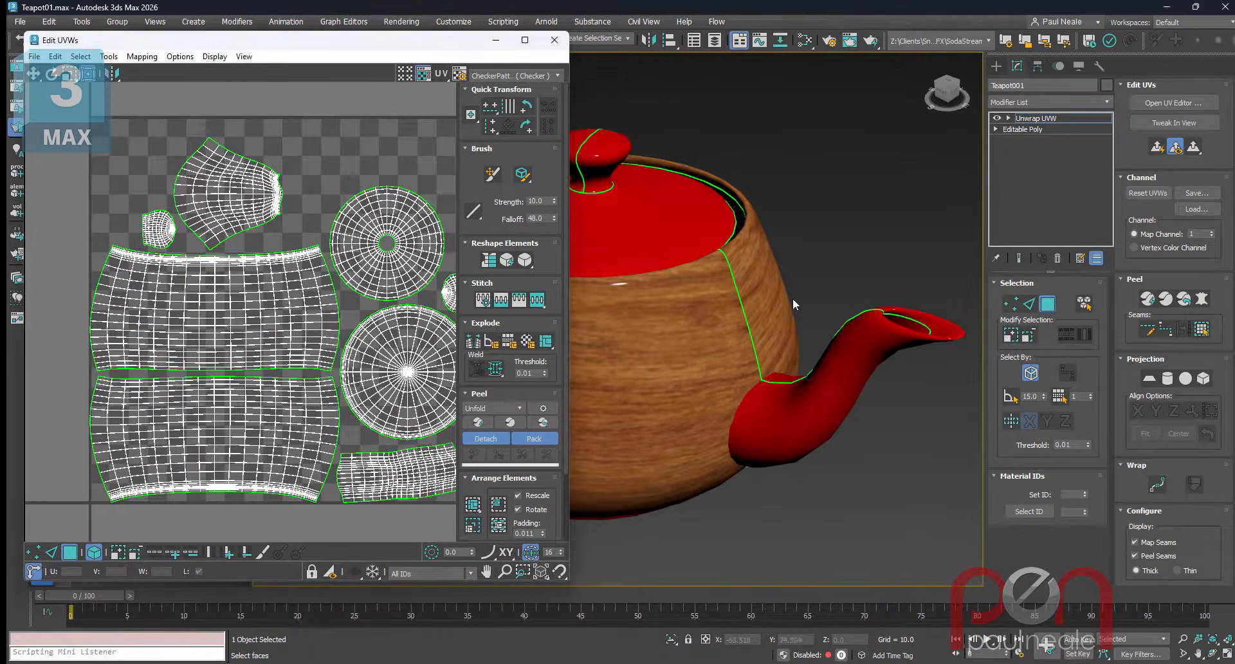
pyautogui.keyDown('alt'); pyautogui.moveTo(793, 299); pyautogui.dragTo(777, 338, button='middle'); pyautogui.keyUp('alt')
pyautogui.moveTo(370, 235); pyautogui.dragTo(348, 236, button='middle')
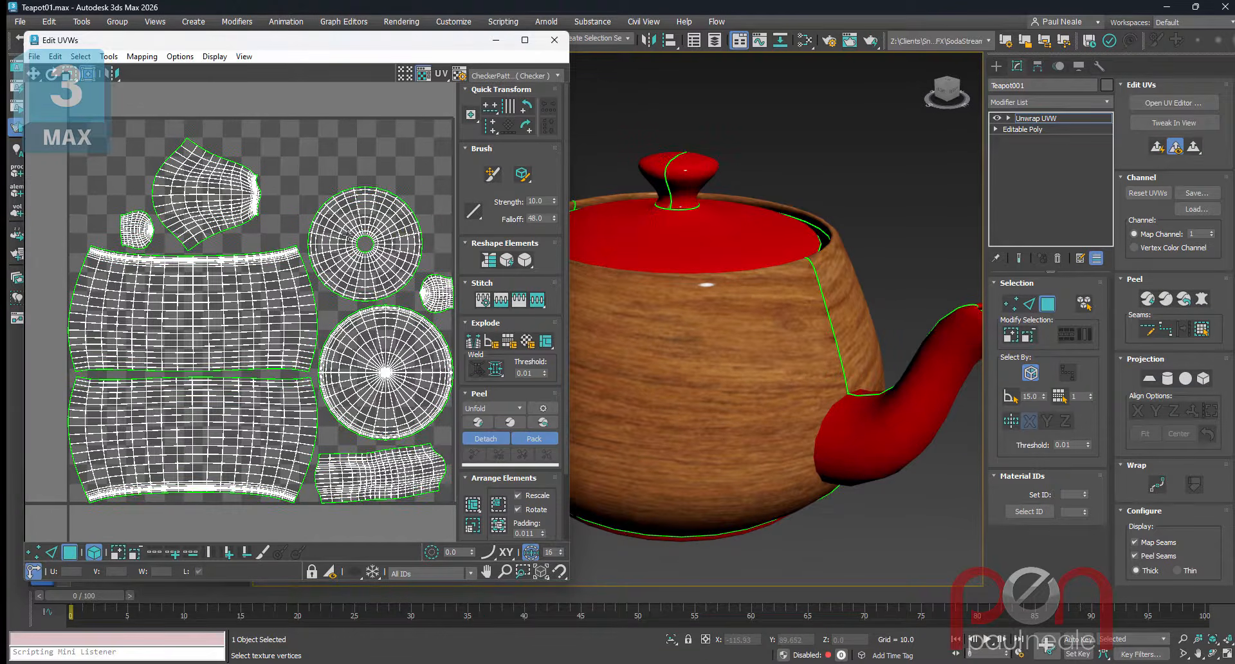
# Move the isolated lid-knob half shell beside its matching knob half, above the body shells in the UV tile
pyautogui.click(437, 291)
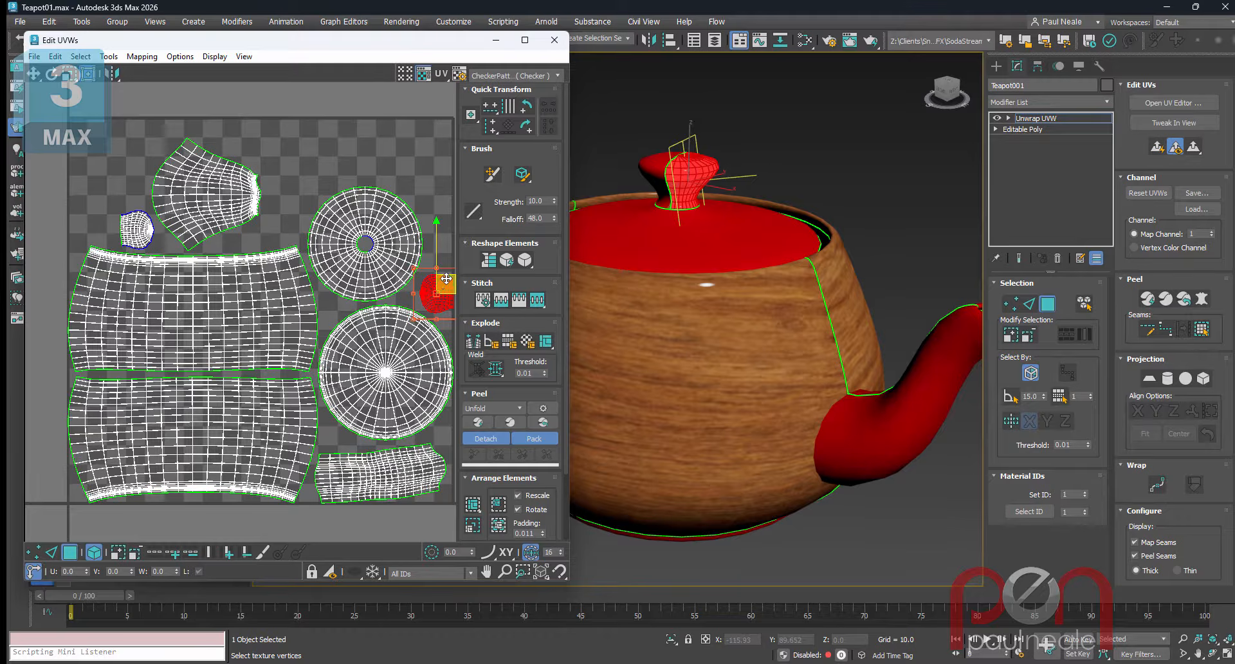
pyautogui.moveTo(446, 279); pyautogui.dragTo(126, 226)
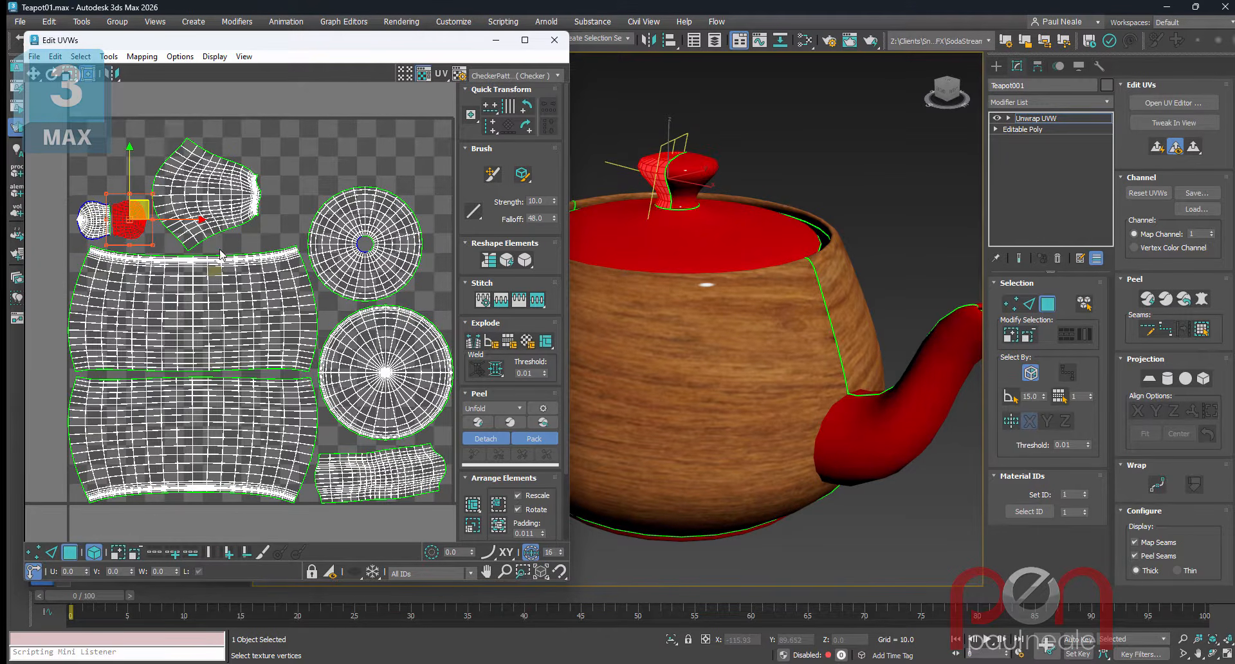
pyautogui.scroll(8, 220, 255)
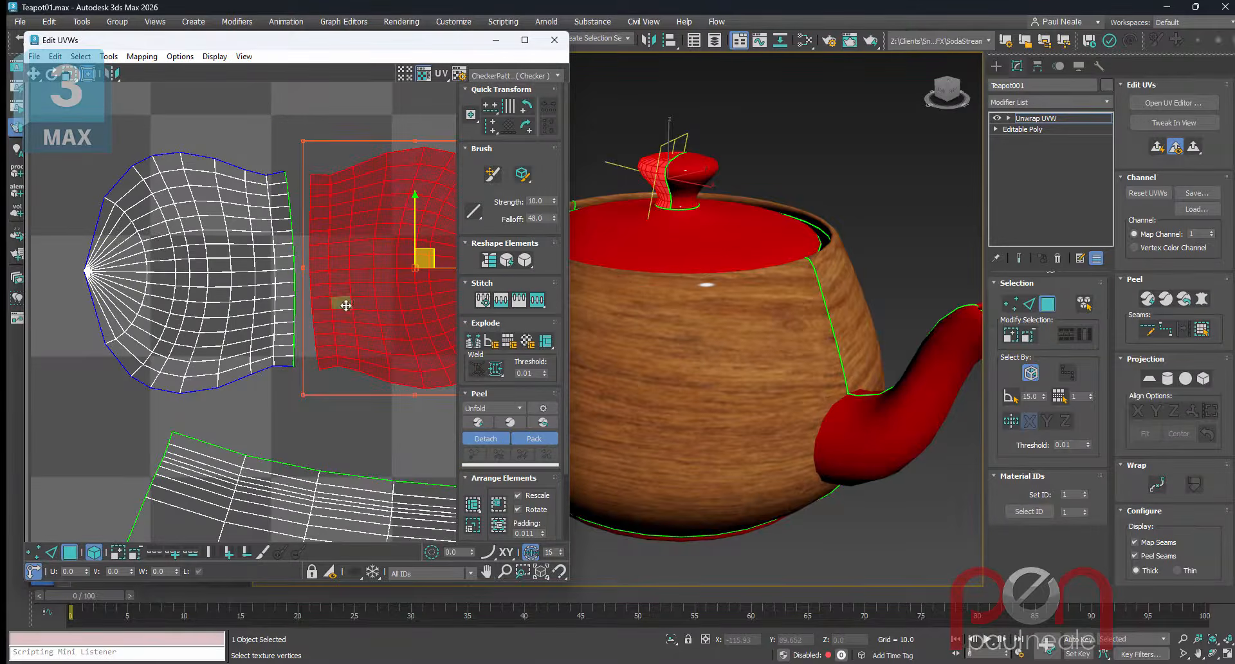
pyautogui.scroll(-2, 271, 264)
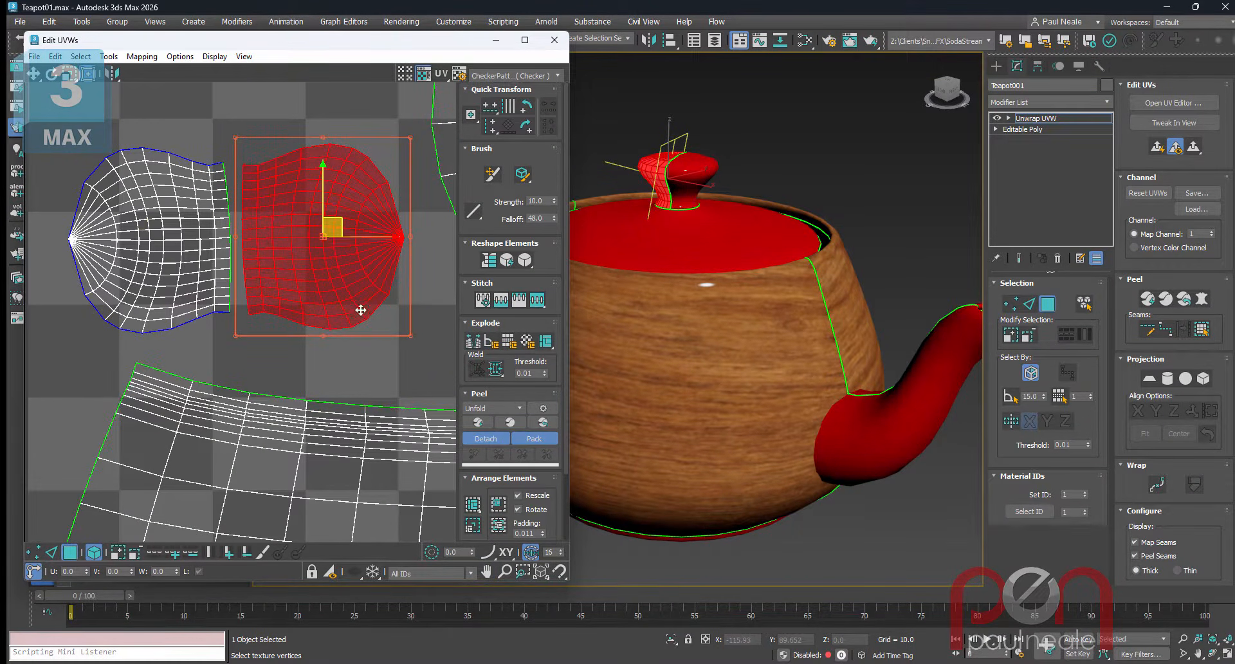
pyautogui.moveTo(419, 235); pyautogui.dragTo(346, 265, button='middle')
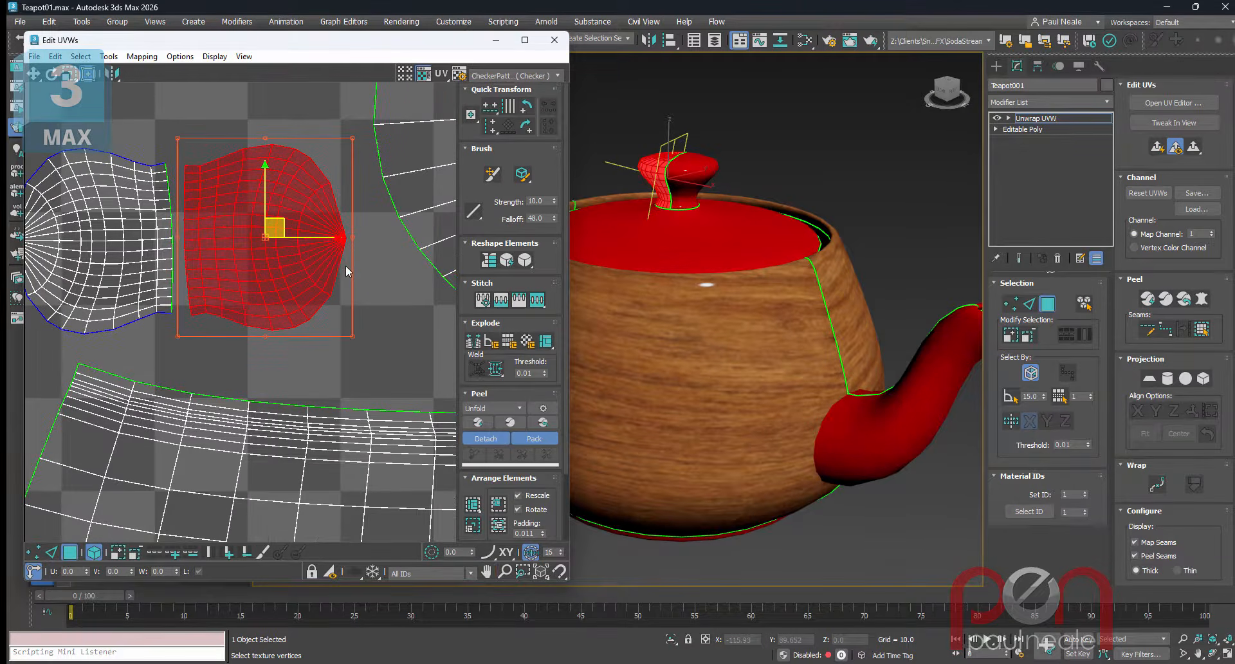
pyautogui.scroll(-4, 283, 264)
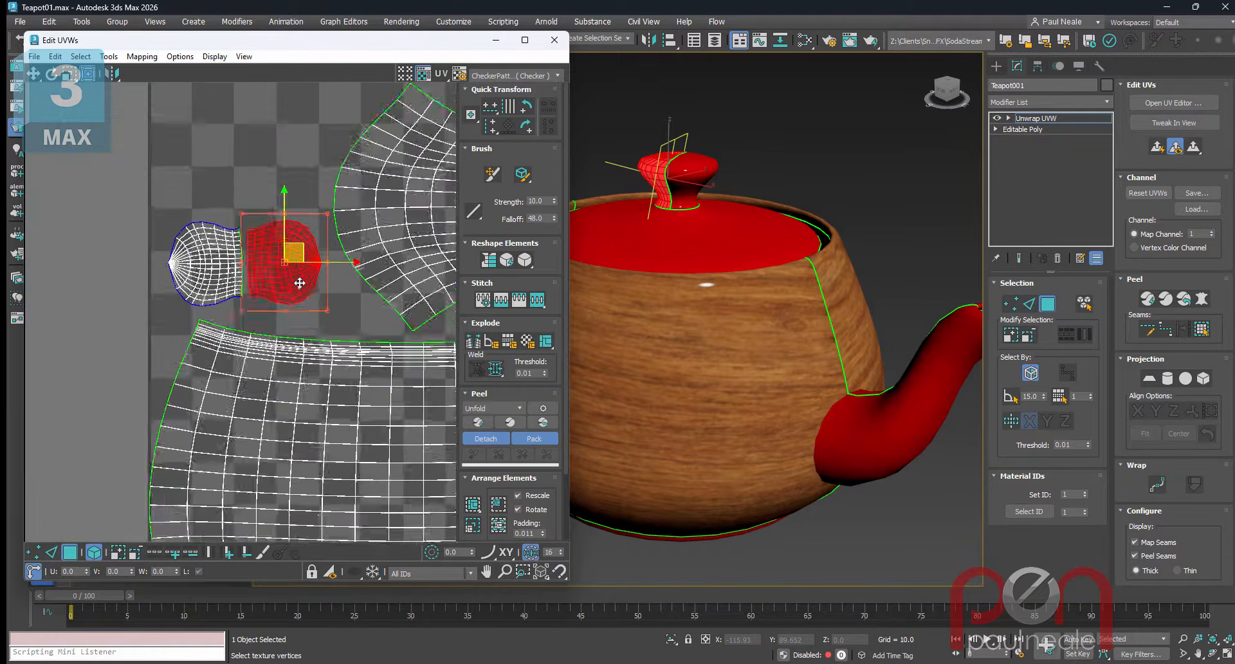
pyautogui.moveTo(264, 271); pyautogui.dragTo(81, 273, button='middle')
pyautogui.scroll(-2, 194, 271)
pyautogui.moveTo(200, 273); pyautogui.dragTo(261, 271, button='middle')
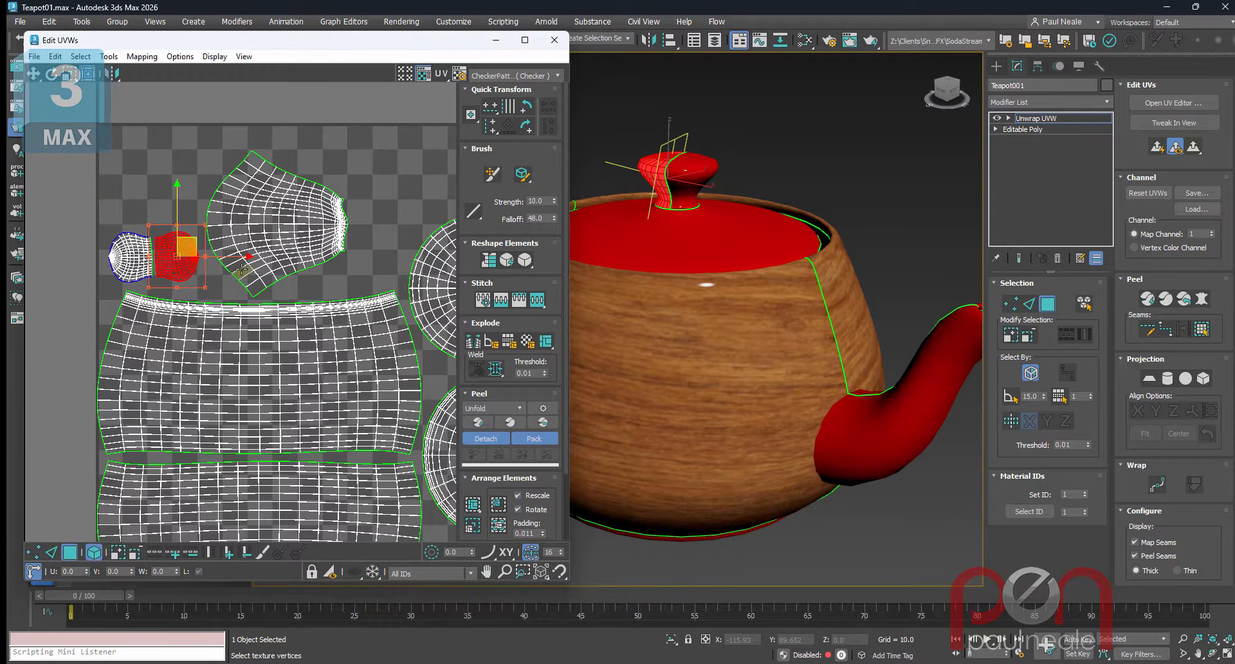
pyautogui.moveTo(337, 278); pyautogui.dragTo(282, 265, button='middle')
pyautogui.scroll(-2, 265, 227)
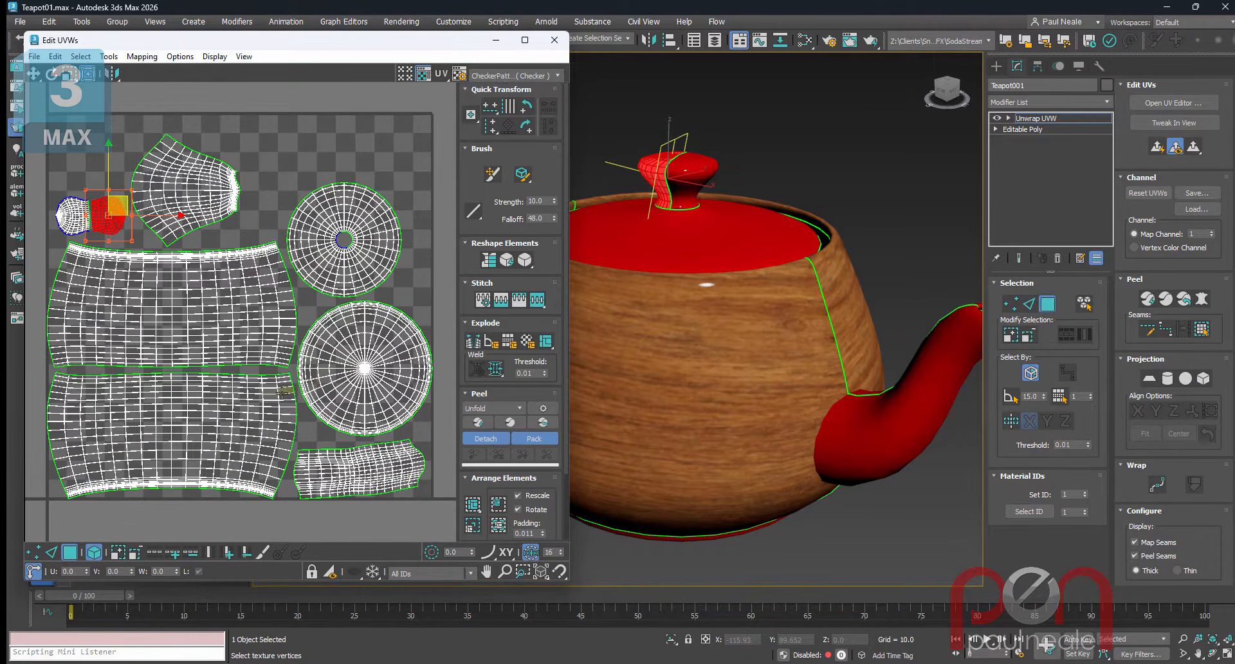
# Examine which edge of each body shell is the teapot's rim by selecting the shells and single edge faces
pyautogui.click(226, 419)
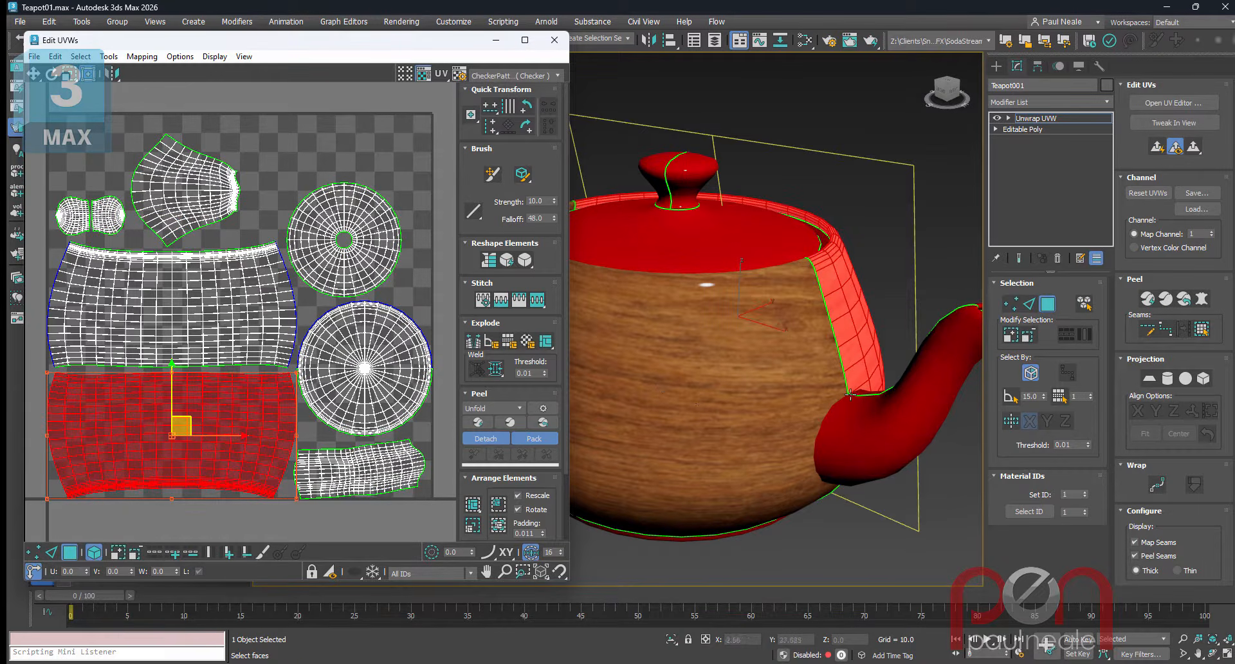
pyautogui.click(195, 274)
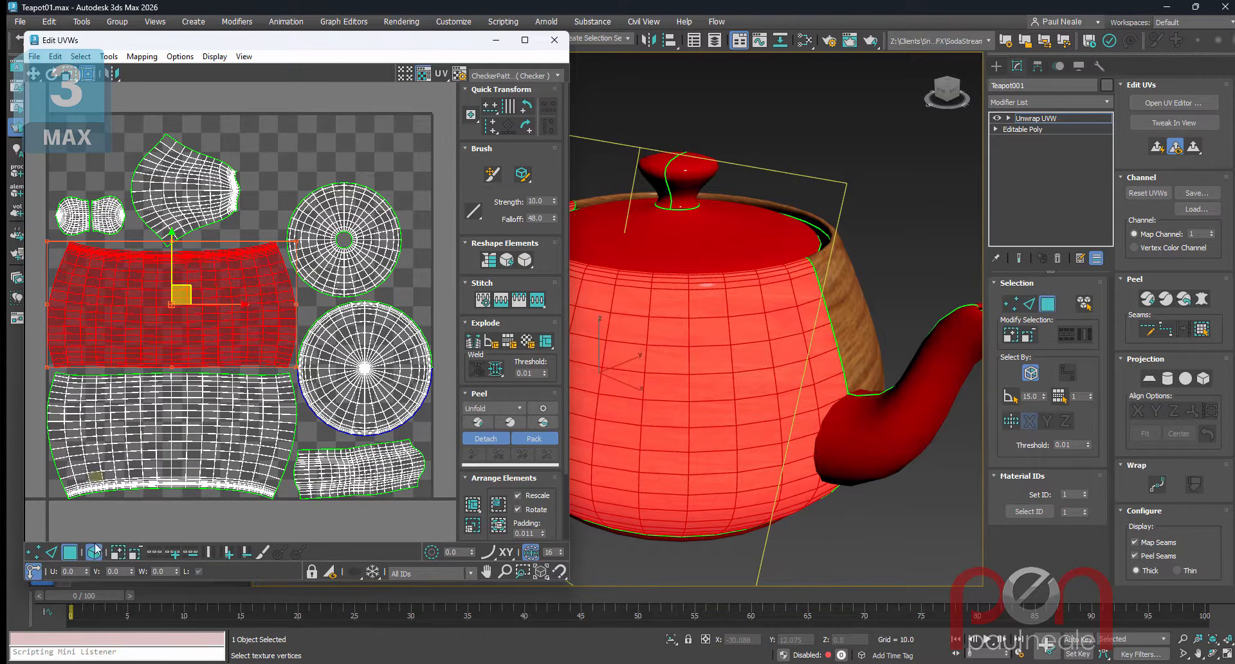
pyautogui.click(227, 249)
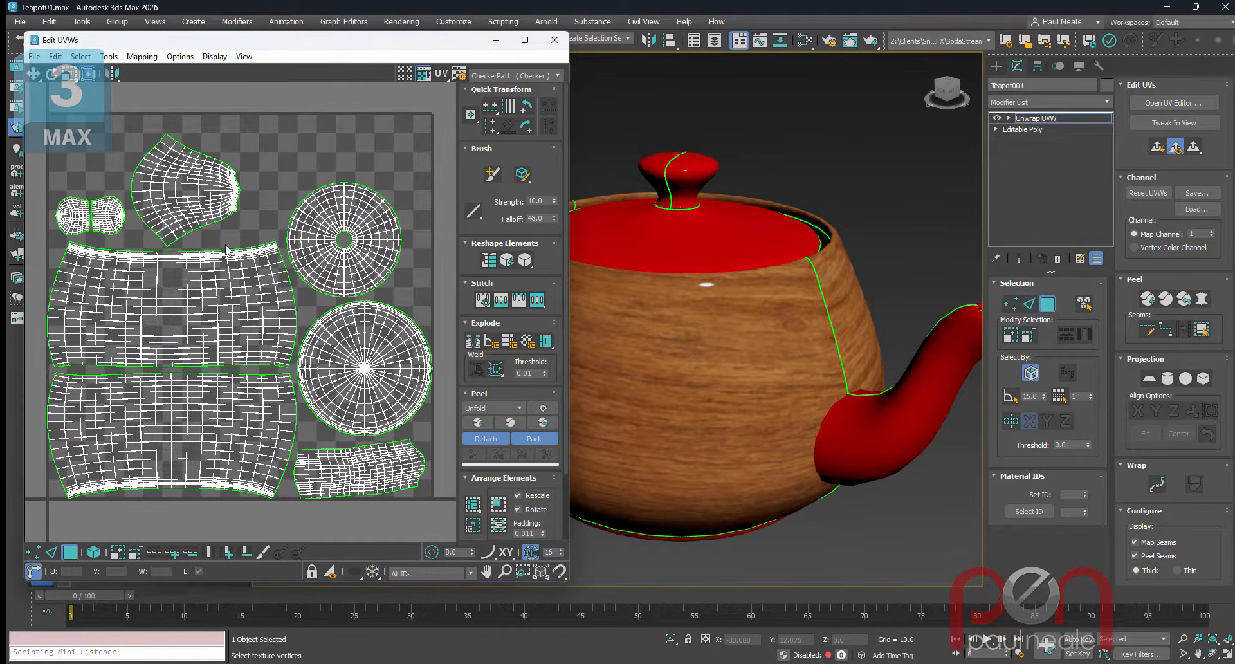
pyautogui.click(217, 258)
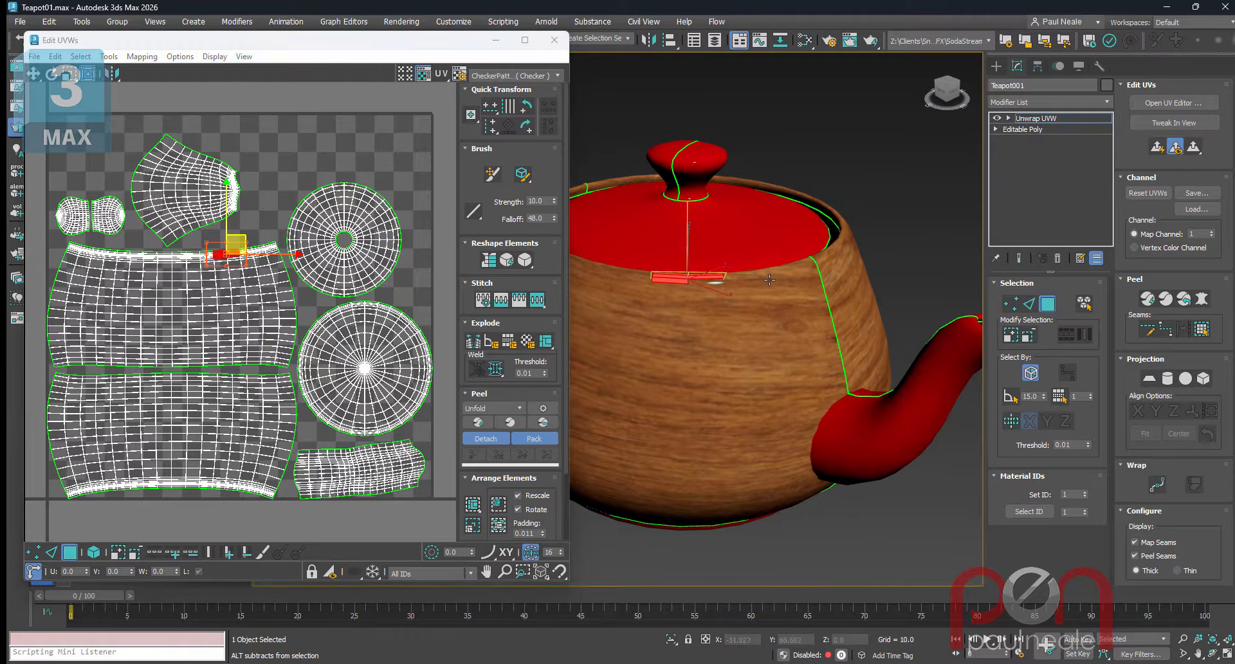
pyautogui.click(211, 490)
pyautogui.keyDown('alt'); pyautogui.moveTo(779, 322); pyautogui.dragTo(643, 291, button='middle'); pyautogui.keyUp('alt')
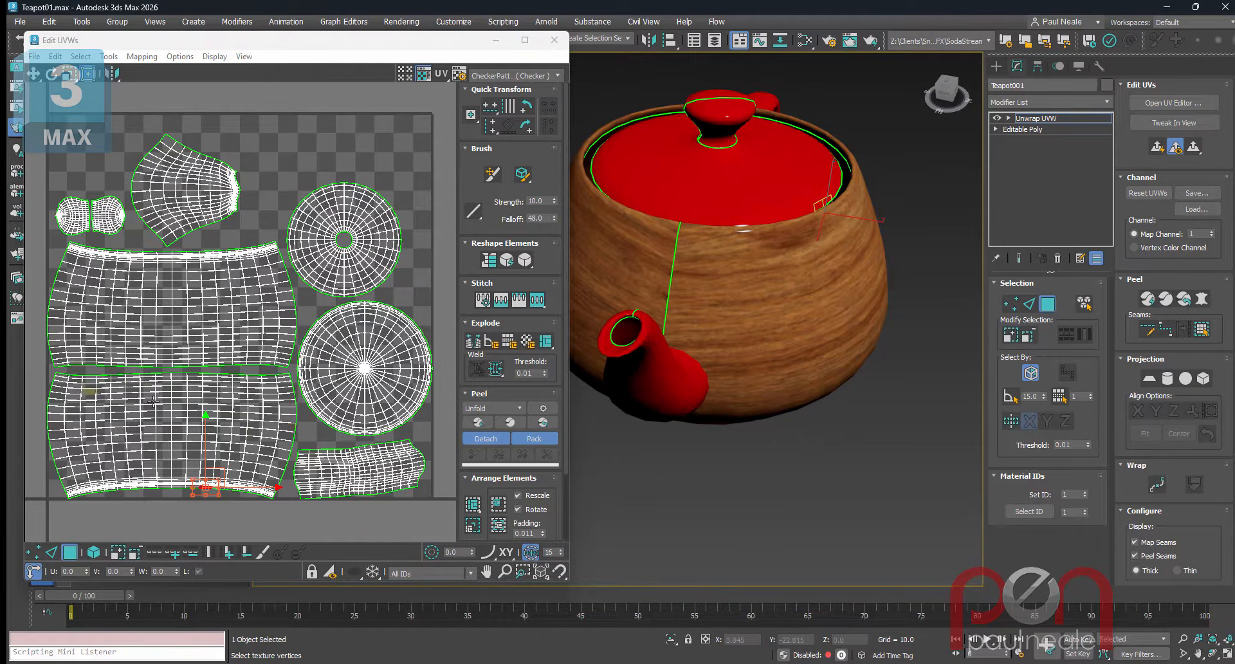
pyautogui.keyDown('alt'); pyautogui.moveTo(808, 335); pyautogui.dragTo(811, 243, button='middle'); pyautogui.keyUp('alt')
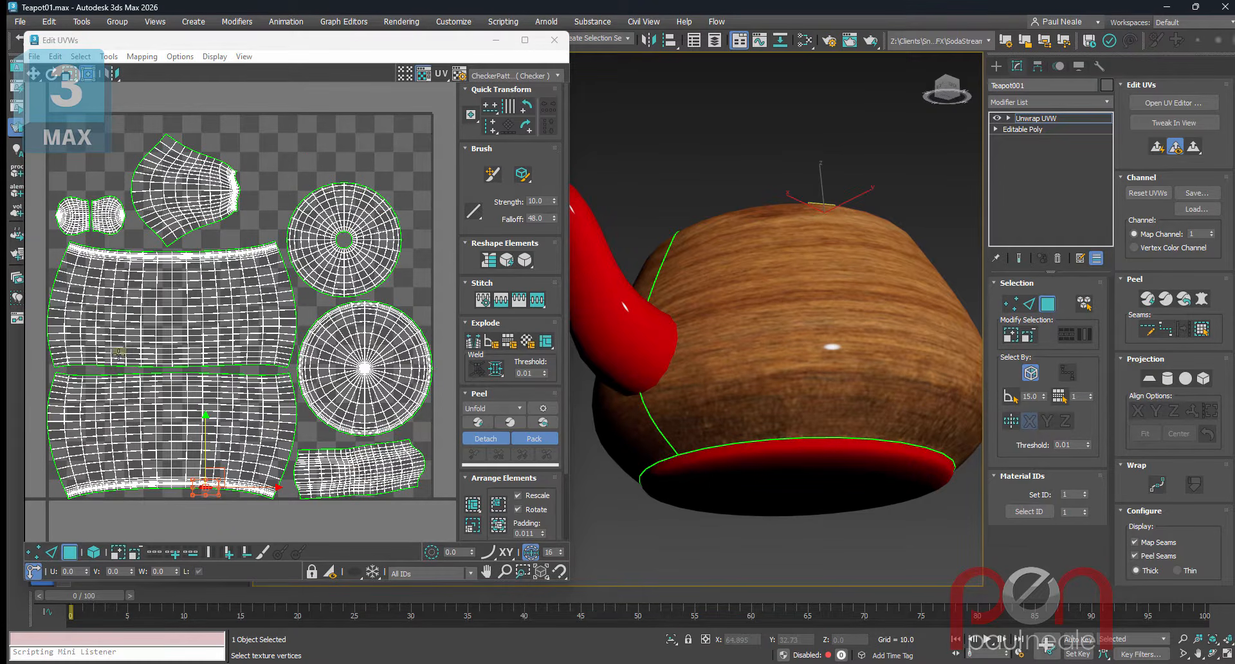
# With whole-element selection on, rotate the lower body shell 180 degrees so its rim edge faces up like the upper one
pyautogui.click(93, 552)
pyautogui.click(180, 466)
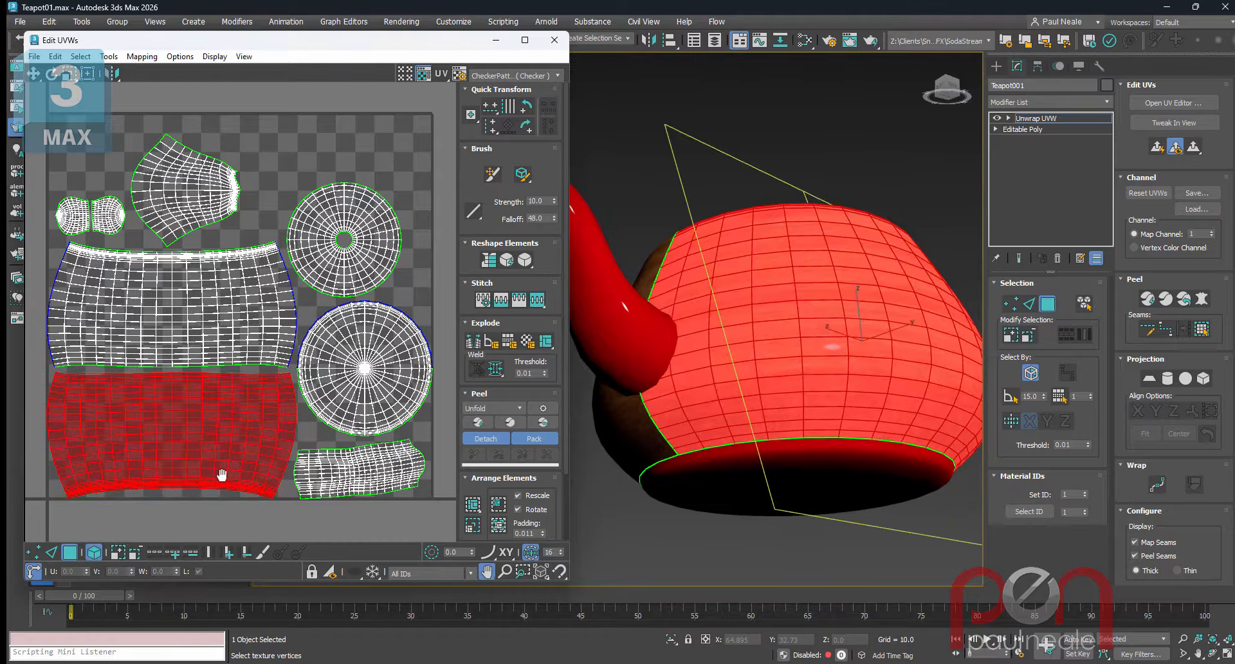
pyautogui.moveTo(220, 477); pyautogui.dragTo(281, 434, button='middle')
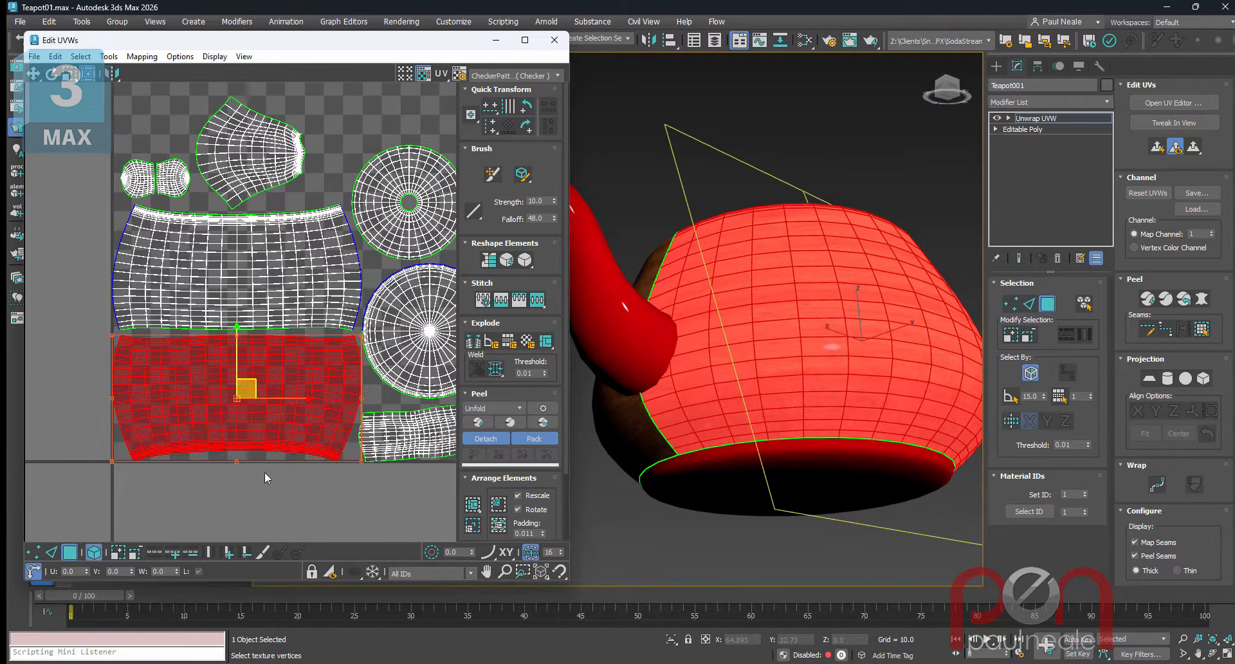
pyautogui.moveTo(362, 397); pyautogui.dragTo(59, 401)
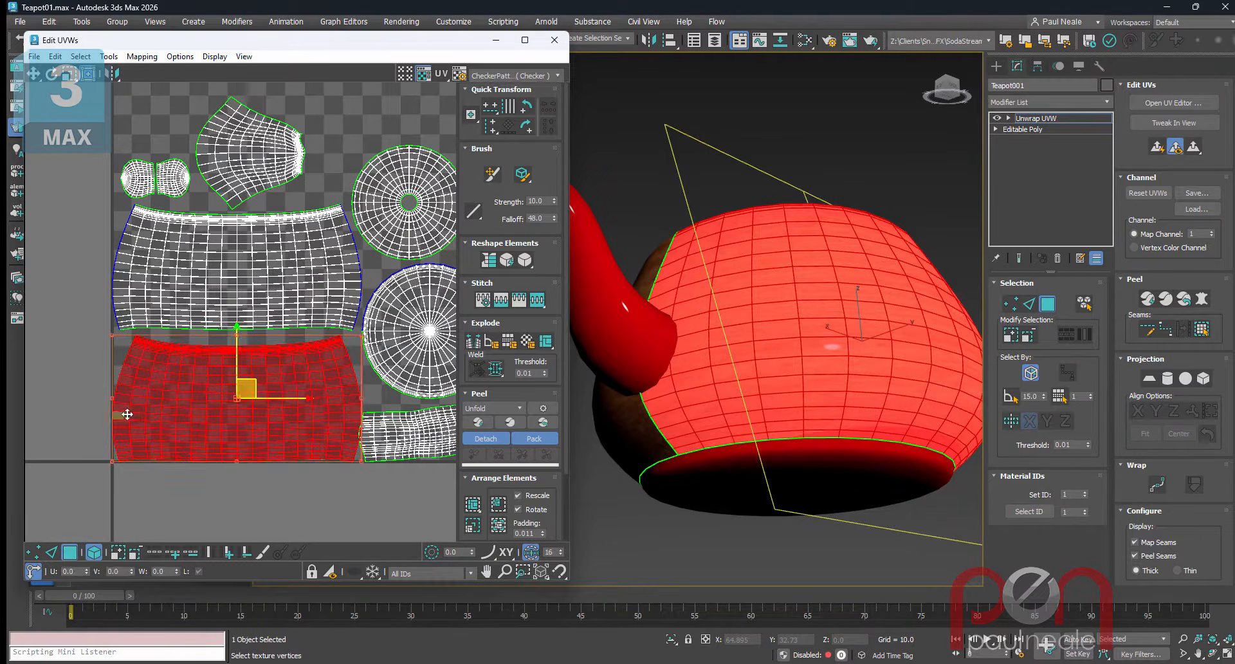
# Nudge the rotated body shell slightly upward so it sits inside the UV tile's lower-left corner
pyautogui.scroll(2, 265, 386)
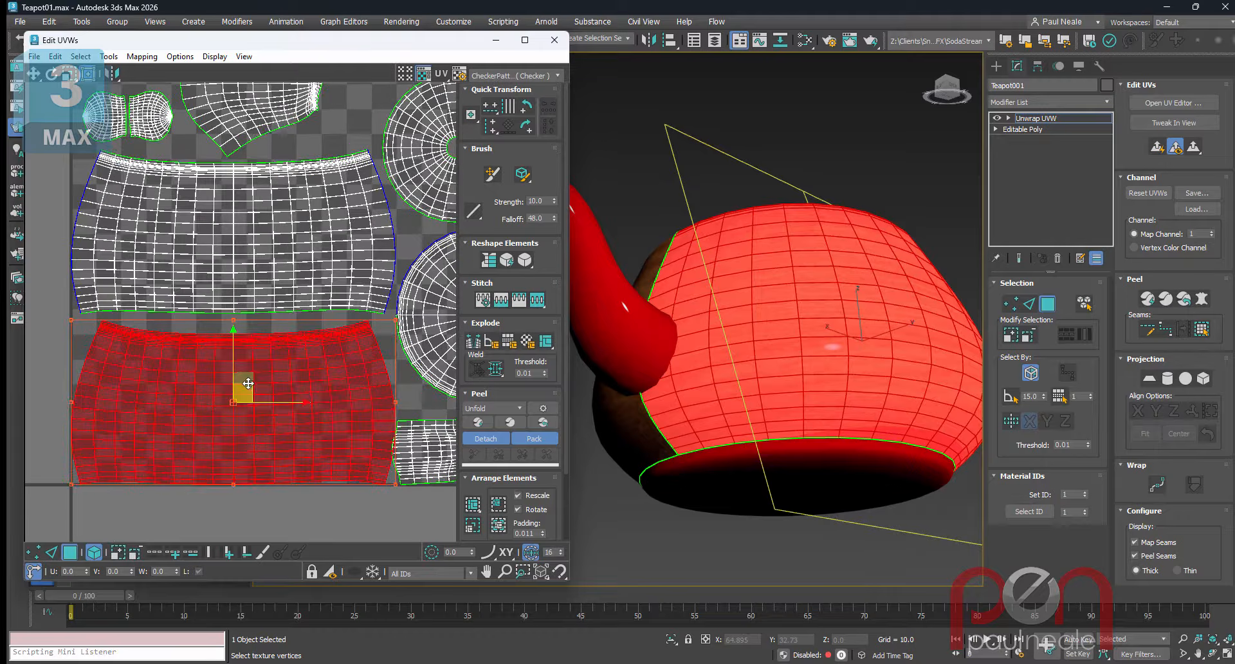
pyautogui.moveTo(250, 384); pyautogui.dragTo(250, 383)
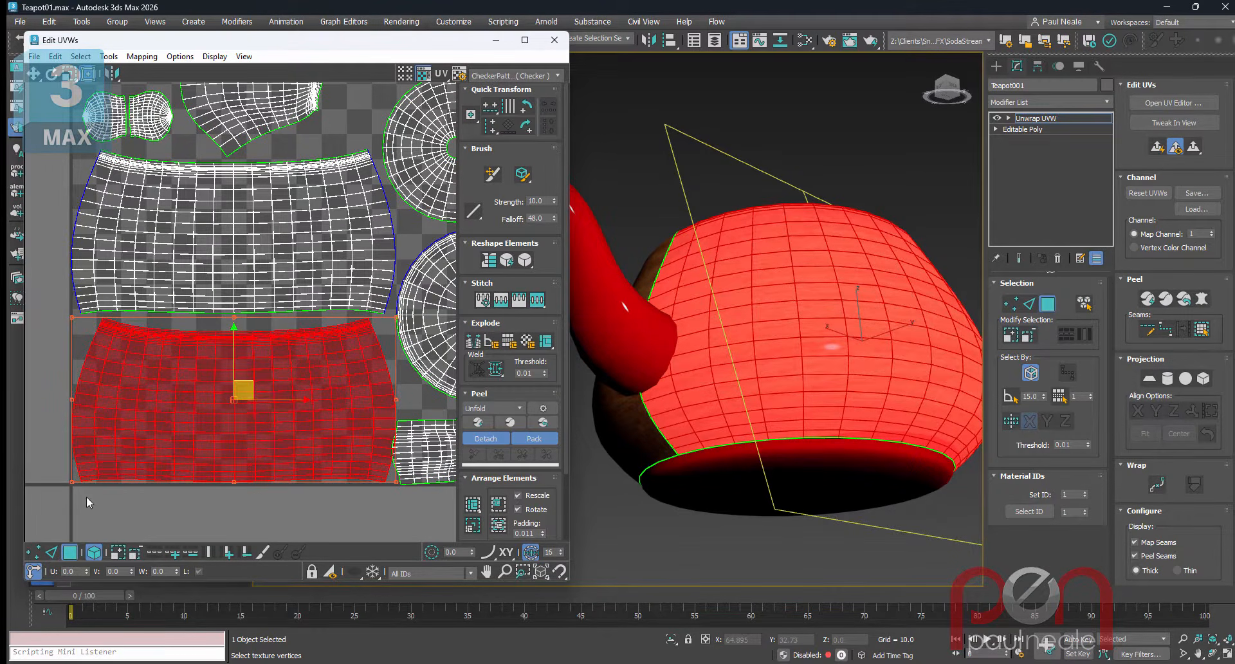
pyautogui.scroll(5, 87, 496)
pyautogui.scroll(-3, 139, 504)
pyautogui.scroll(-1, 270, 477)
pyautogui.moveTo(271, 477); pyautogui.dragTo(49, 411, button='middle')
pyautogui.moveTo(268, 392); pyautogui.dragTo(223, 381, button='middle')
pyautogui.scroll(-2, 257, 414)
pyautogui.scroll(-1, 223, 380)
pyautogui.moveTo(303, 413); pyautogui.dragTo(297, 481, button='middle')
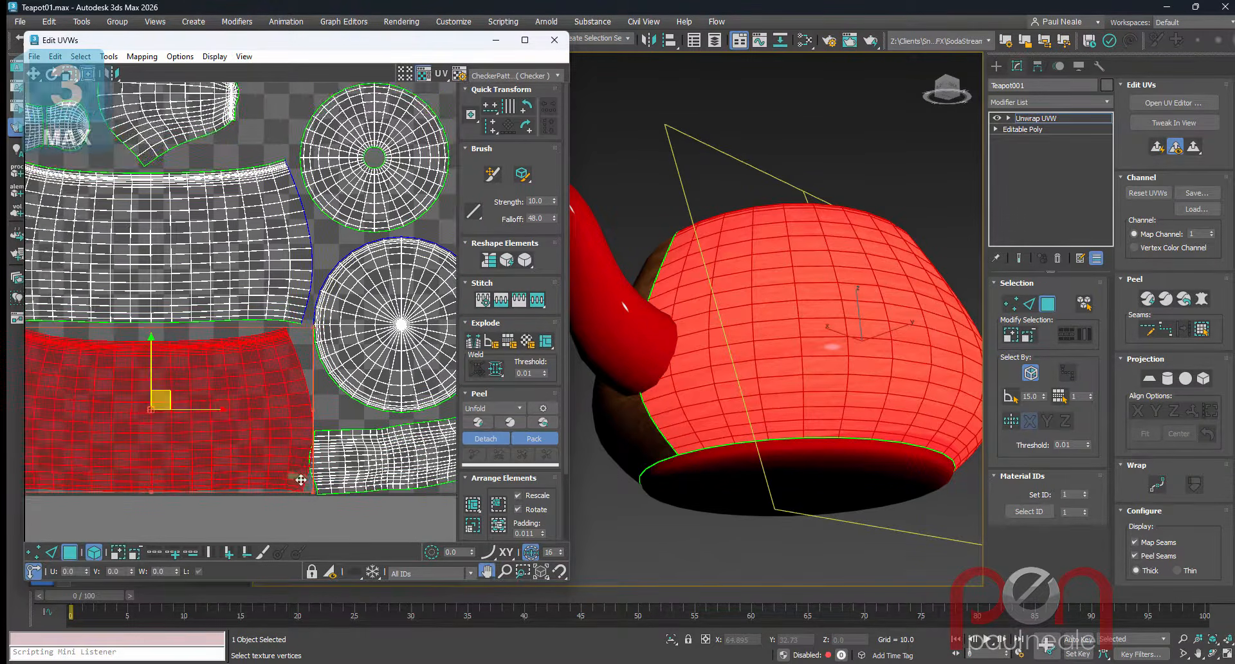
pyautogui.scroll(-1, 304, 470)
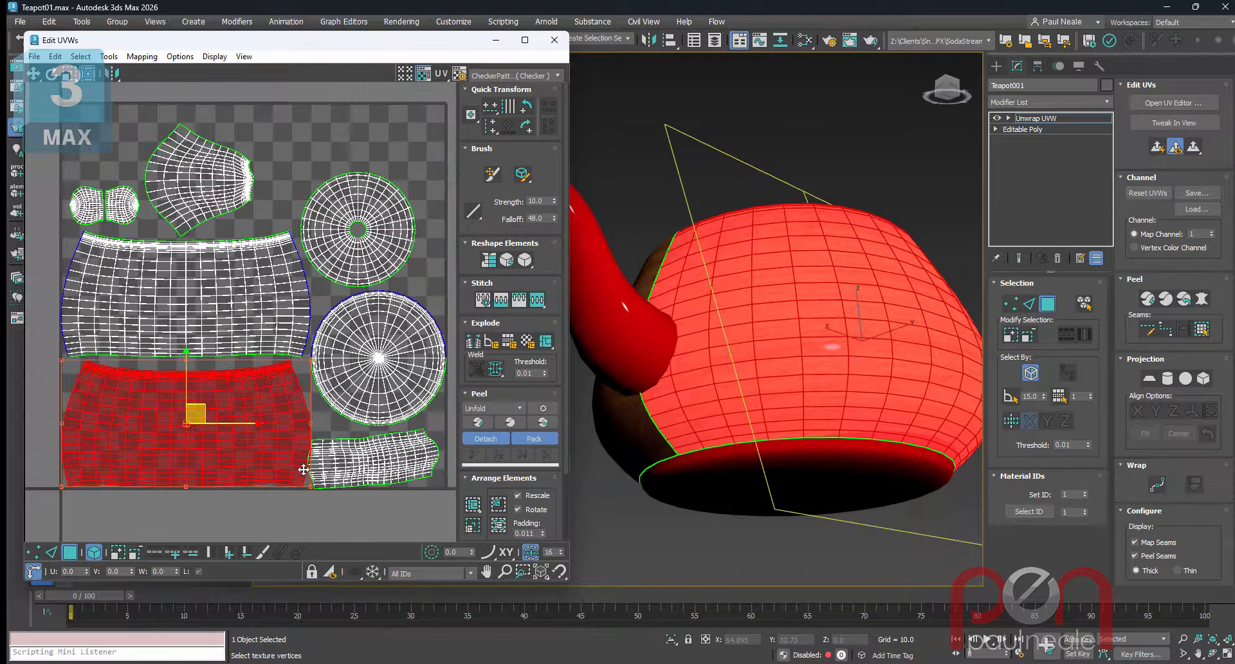
# Maximize the UV editor and swap the two disc shells so the large disc sits above the small one
pyautogui.doubleClick(416, 49)
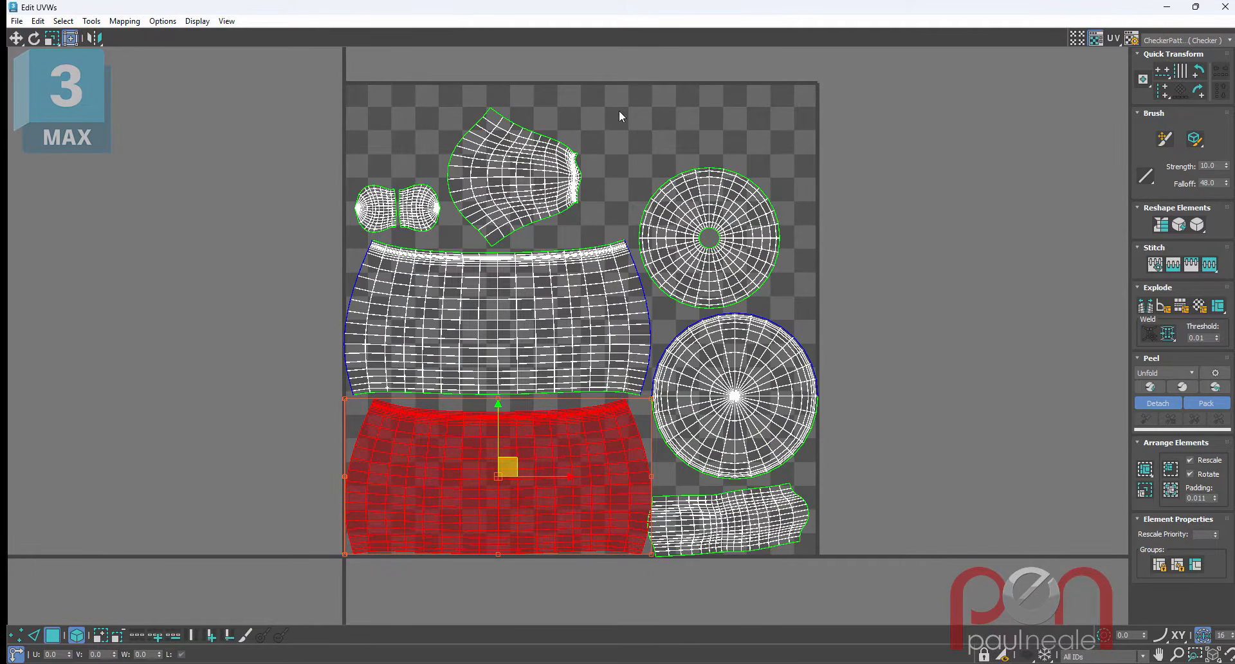
pyautogui.moveTo(758, 240); pyautogui.dragTo(1028, 251)
pyautogui.moveTo(767, 401); pyautogui.dragTo(772, 224)
pyautogui.moveTo(737, 383); pyautogui.dragTo(721, 183)
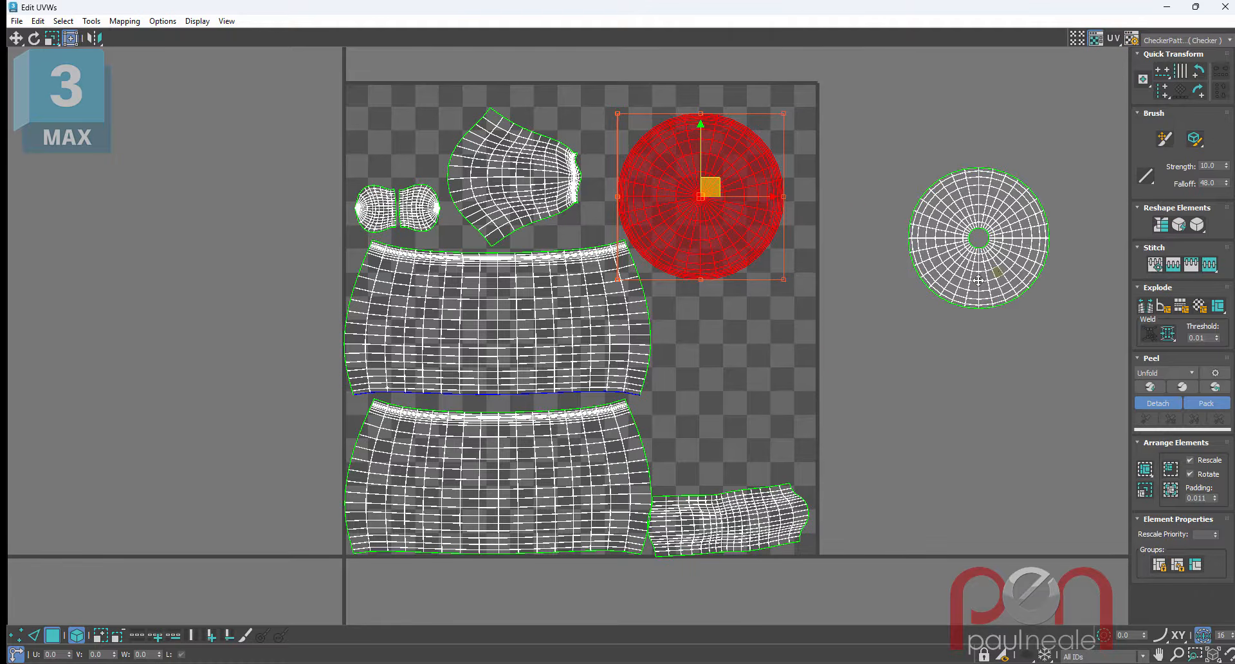
pyautogui.moveTo(723, 228); pyautogui.dragTo(745, 377)
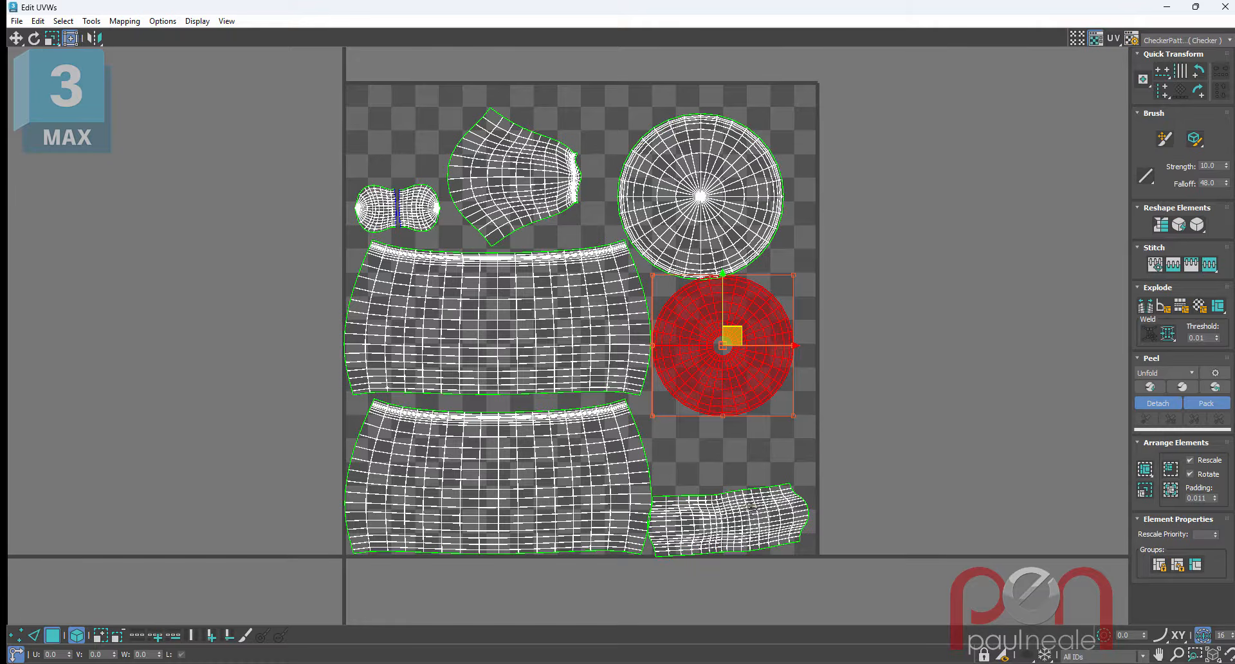
# Swap the strip and fan shells, placing the fan below the small disc and the strip near the knob halves
pyautogui.moveTo(757, 512); pyautogui.dragTo(379, 130)
pyautogui.moveTo(489, 158); pyautogui.dragTo(698, 468)
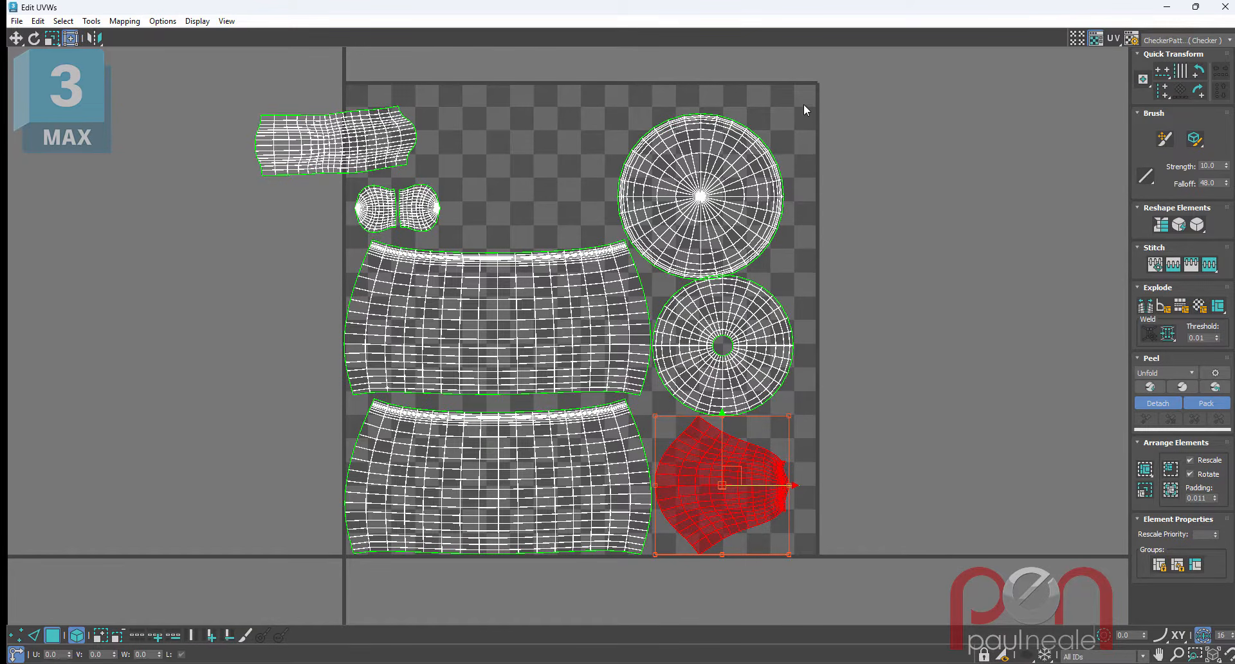
pyautogui.moveTo(345, 153); pyautogui.dragTo(539, 169)
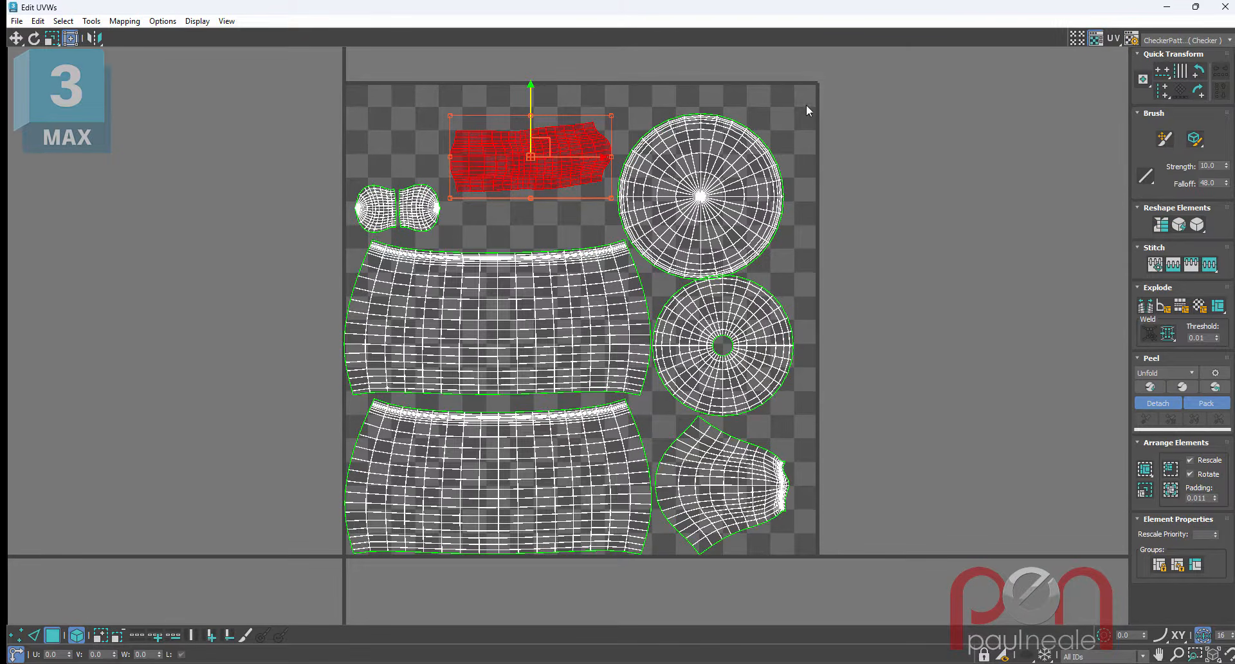
# Scale all UV shells up together from the lower-left corner until they fill the UV tile
pyautogui.moveTo(289, 96); pyautogui.dragTo(980, 624)
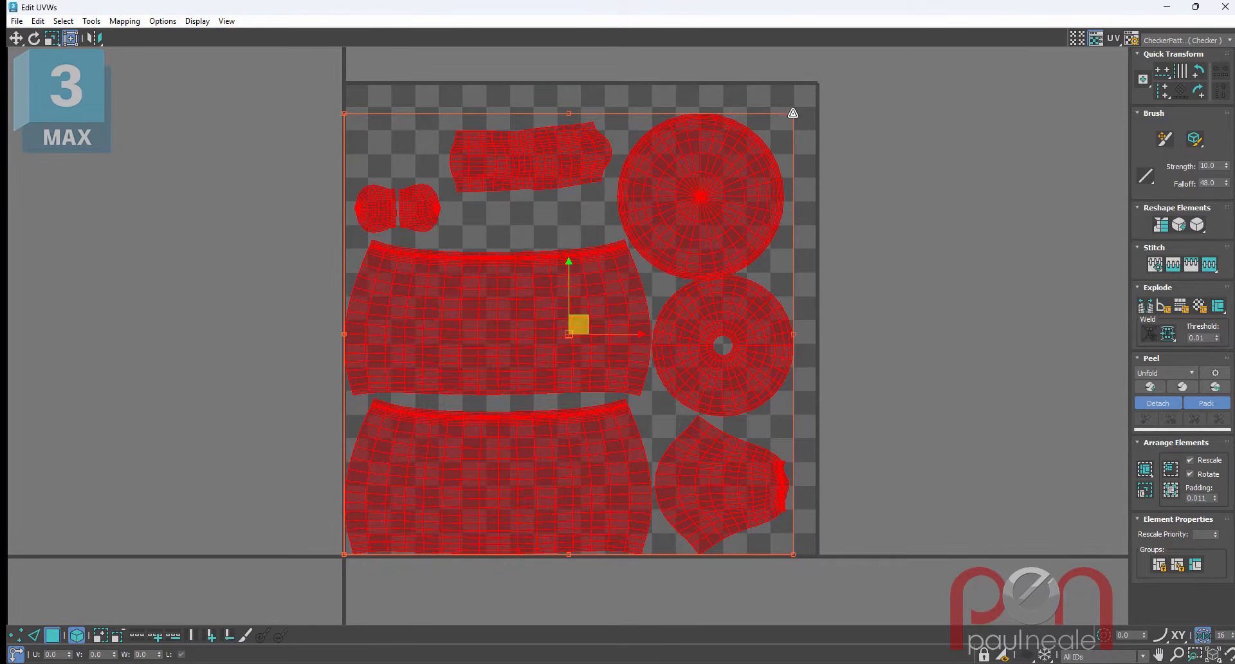
pyautogui.moveTo(794, 114); pyautogui.dragTo(831, 81)
pyautogui.hotkey('ctrl', 'z')
pyautogui.moveTo(793, 113); pyautogui.dragTo(817, 97)
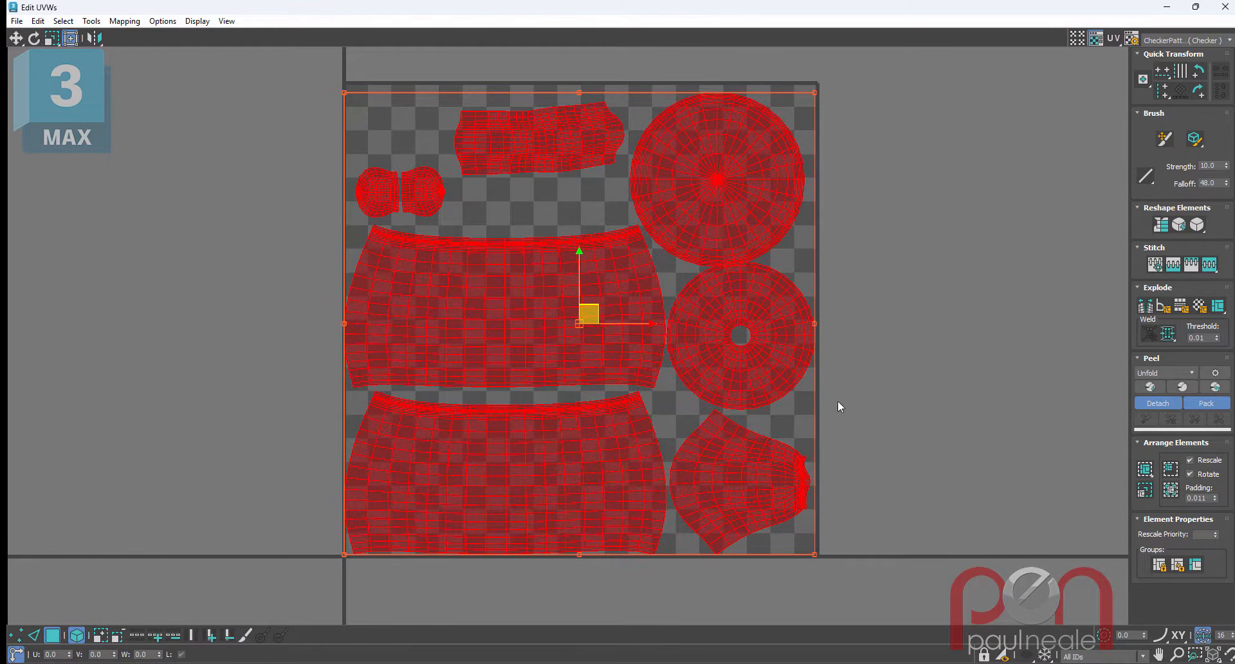
pyautogui.click(898, 416)
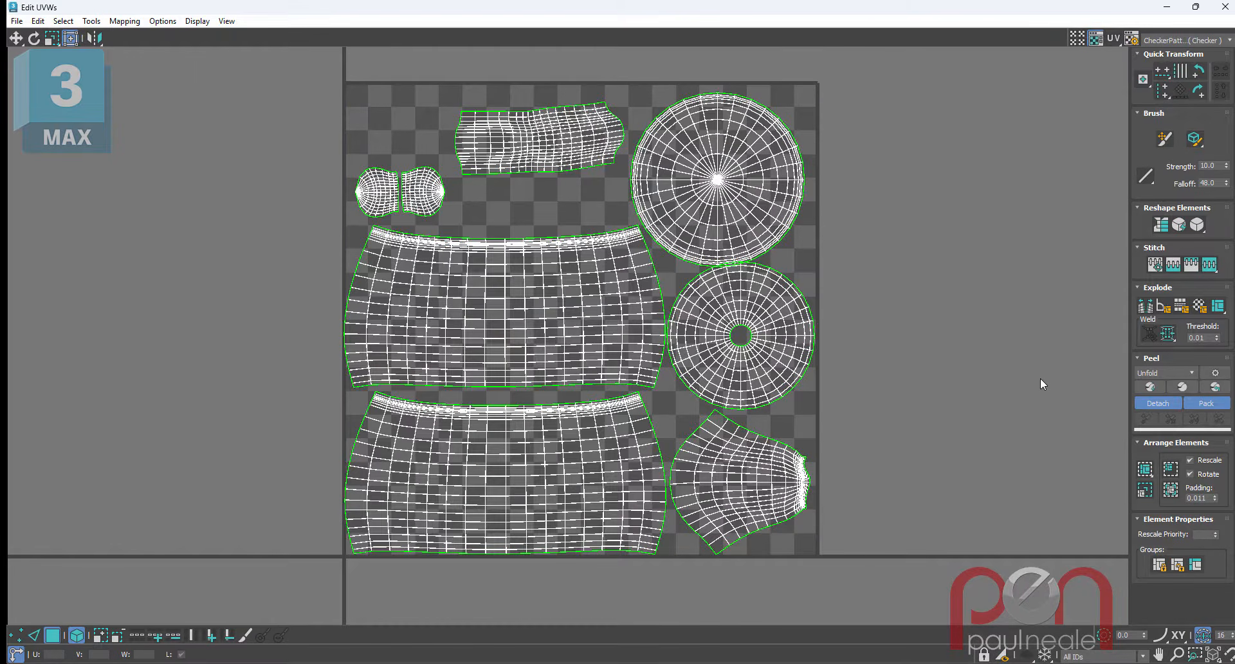
# Even out the spacing by nudging the large disc and strip upward and centring the knob halves beneath the strip
pyautogui.click(729, 220)
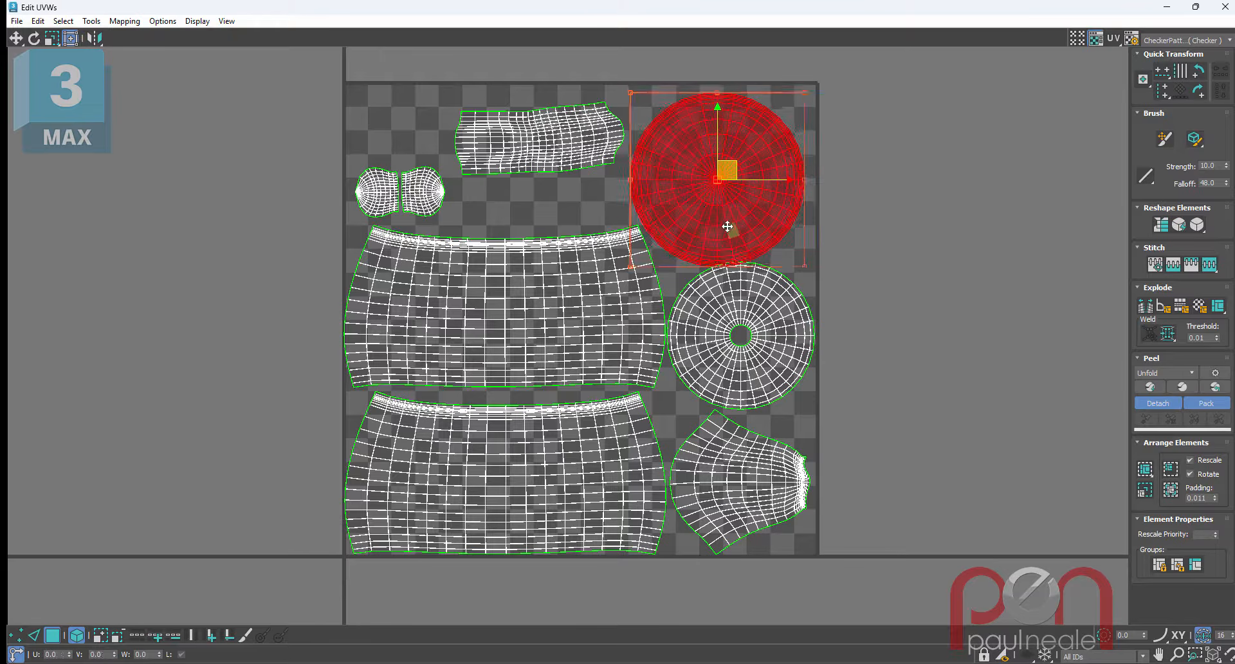
pyautogui.moveTo(729, 220); pyautogui.dragTo(731, 221)
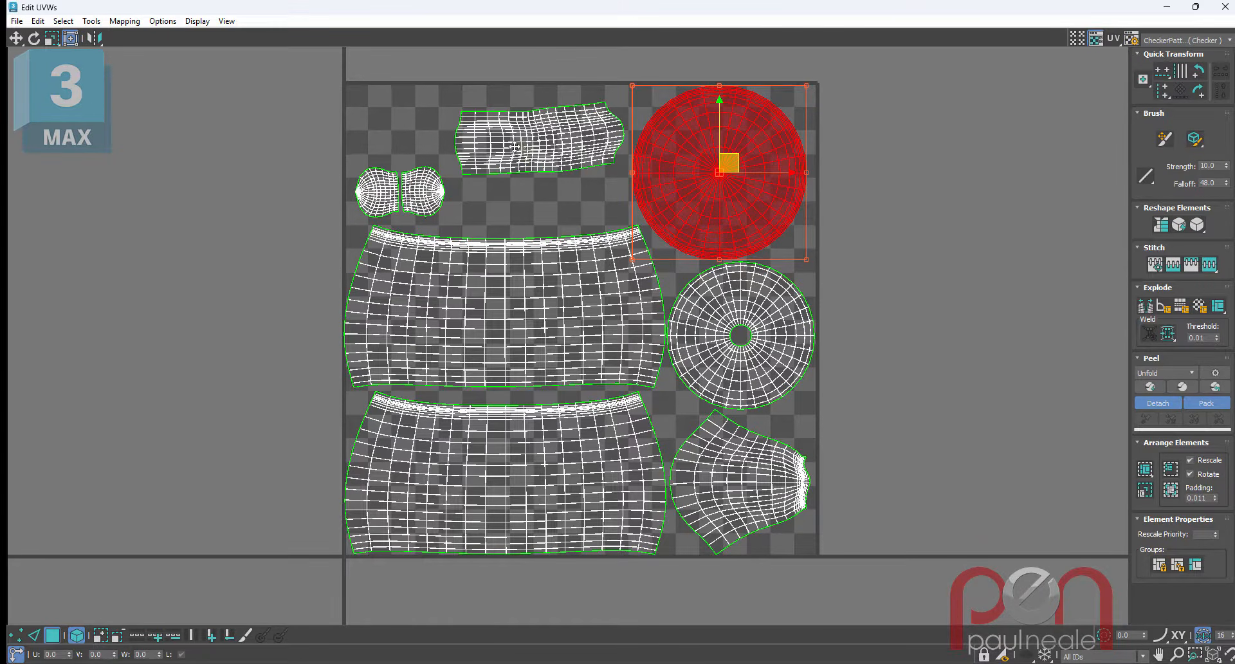
pyautogui.moveTo(519, 149); pyautogui.dragTo(495, 140)
pyautogui.moveTo(599, 131); pyautogui.dragTo(558, 140)
pyautogui.moveTo(320, 185); pyautogui.dragTo(534, 201)
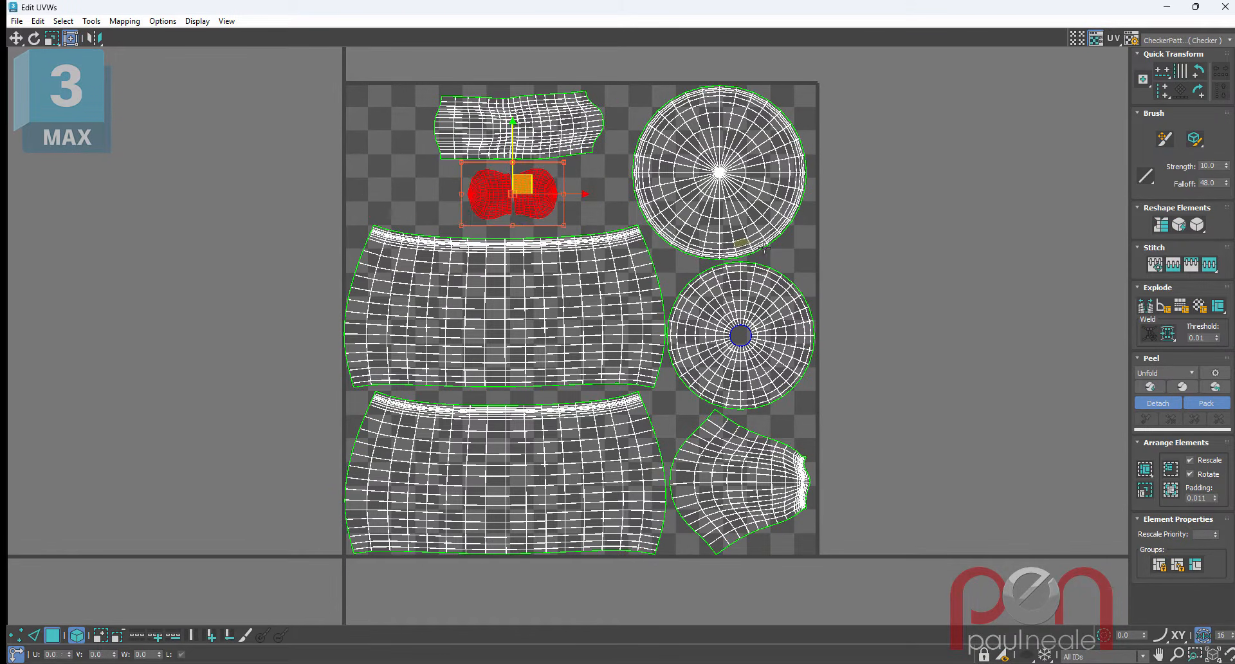
pyautogui.click(983, 398)
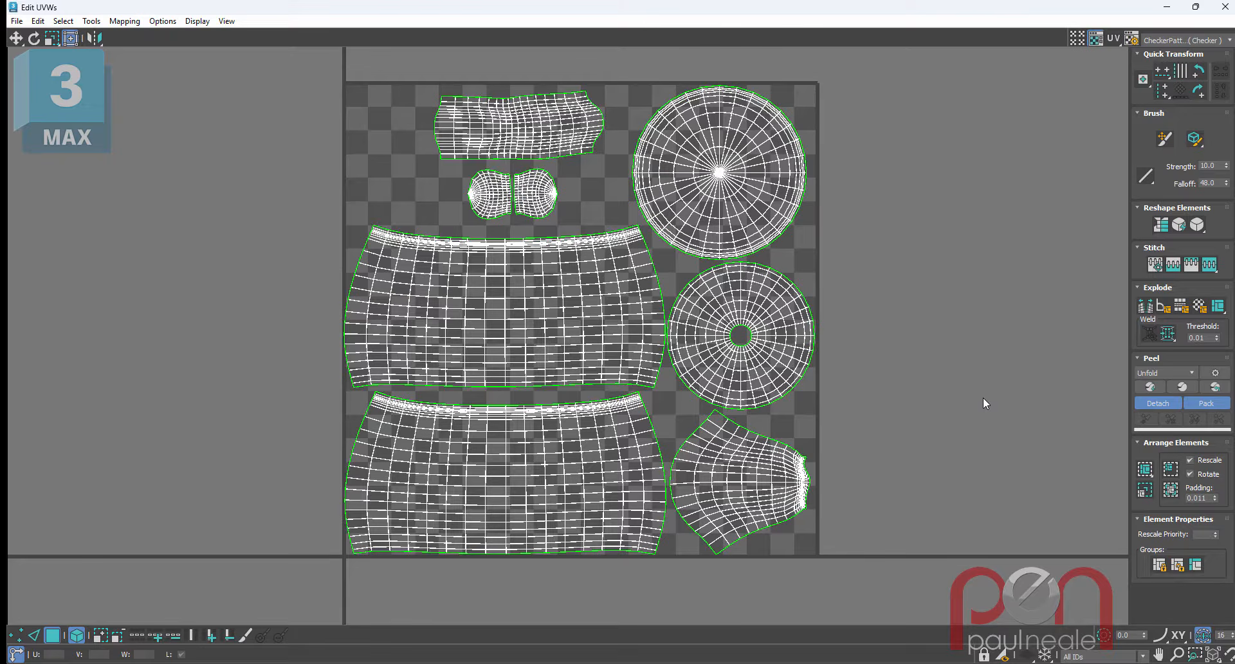